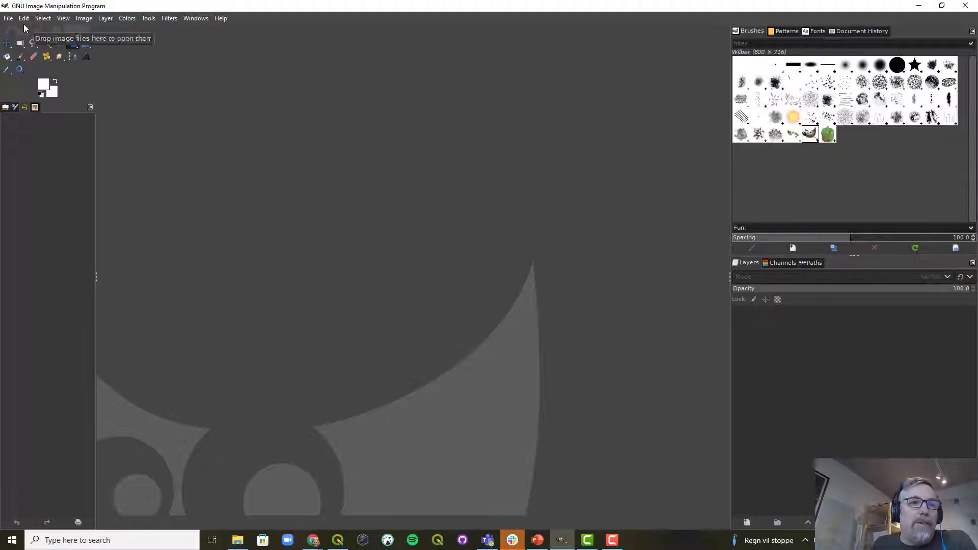
Open the PNG frames Bykning0000.png through Bykning0170.png from the Helsinge folder as layers
{"action": "left_click", "coordinate": [8, 19]}
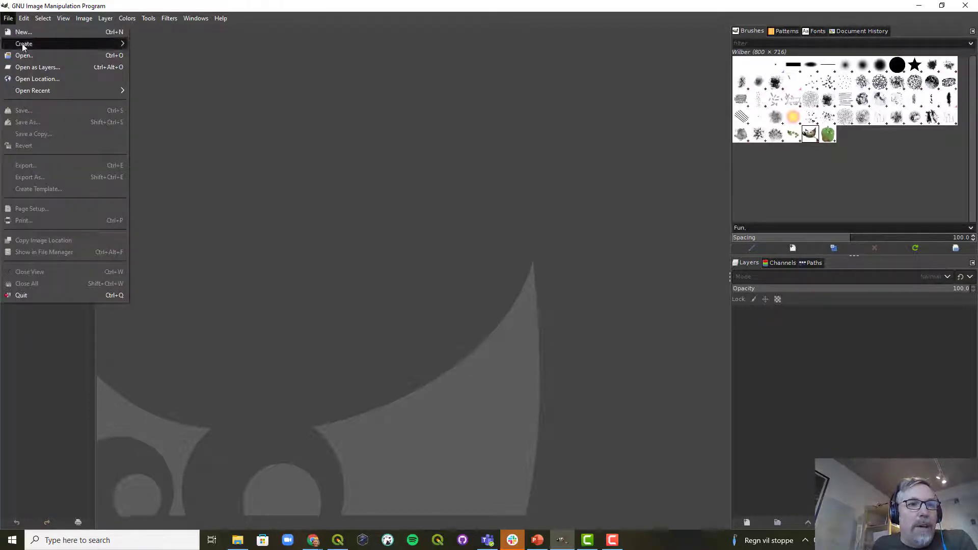
{"action": "left_click", "coordinate": [60, 67]}
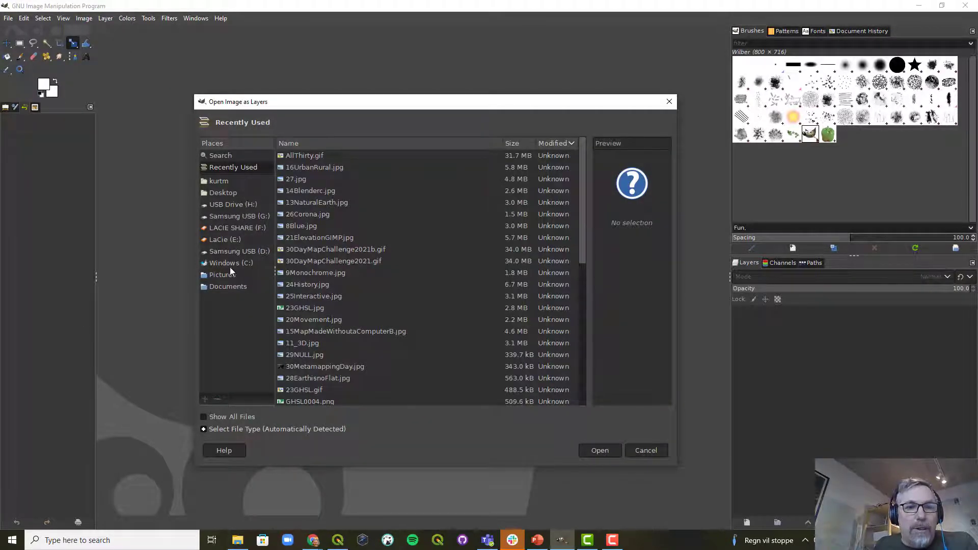
{"action": "left_click", "coordinate": [222, 286]}
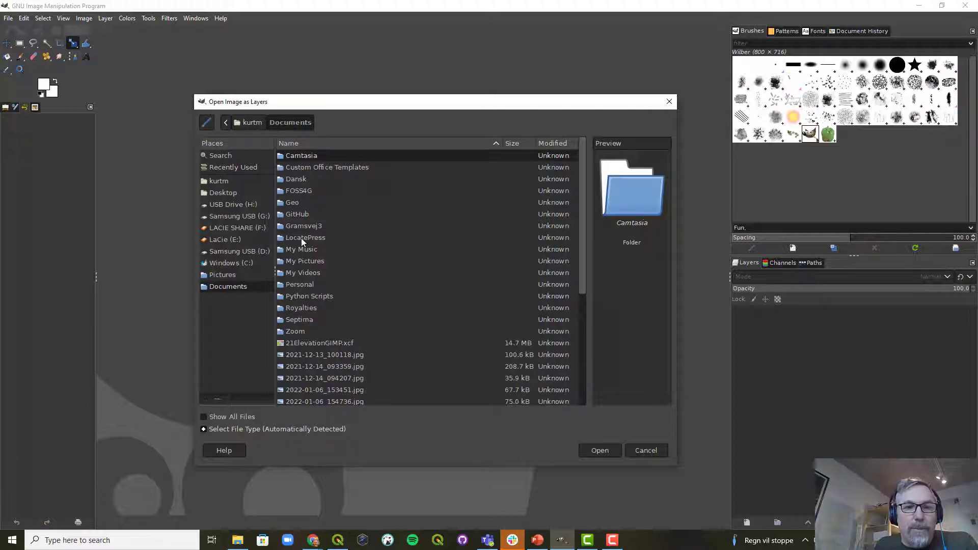
{"action": "double_click", "coordinate": [296, 203]}
{"action": "double_click", "coordinate": [299, 216]}
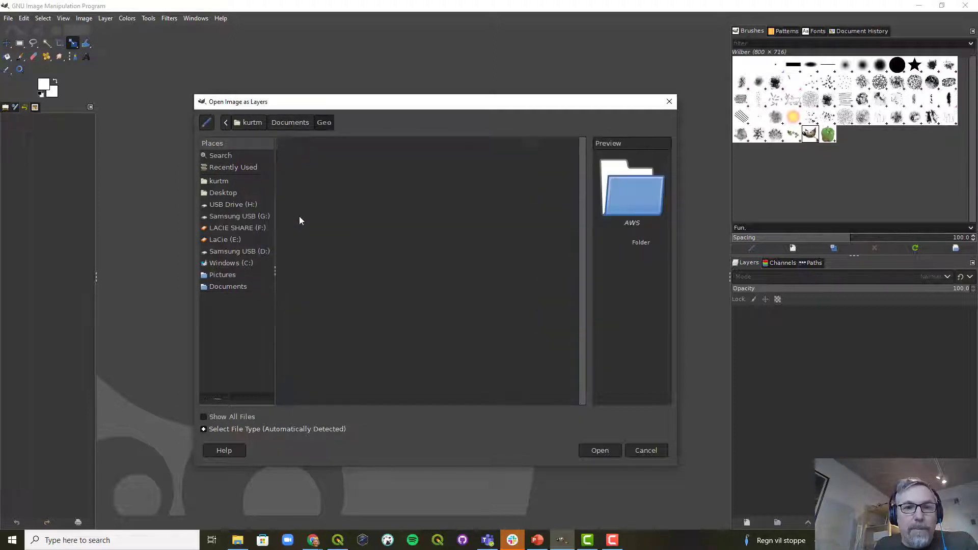
{"action": "double_click", "coordinate": [294, 179]}
{"action": "double_click", "coordinate": [296, 160]}
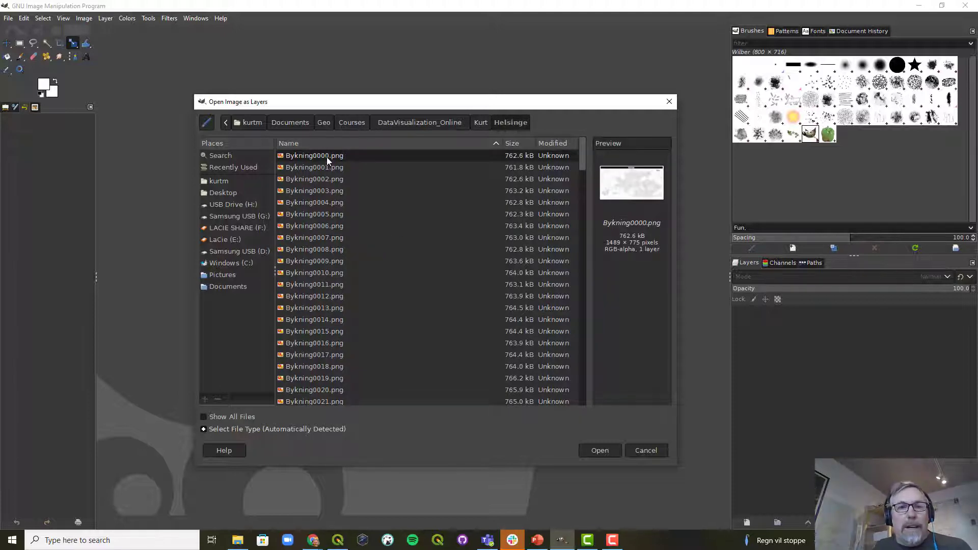
{"action": "left_click_drag", "start_coordinate": [582, 162], "coordinate": [580, 405]}
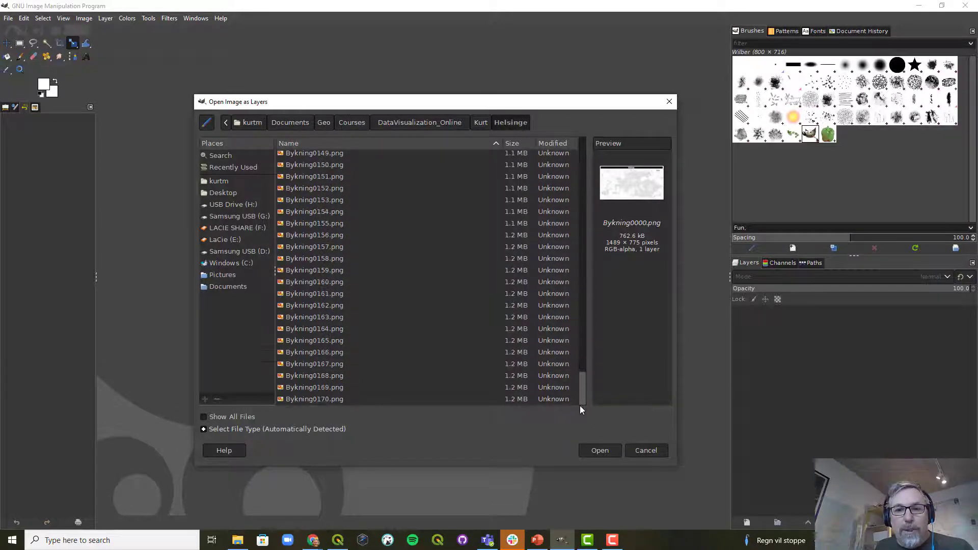
{"action": "left_click", "coordinate": [330, 400]}
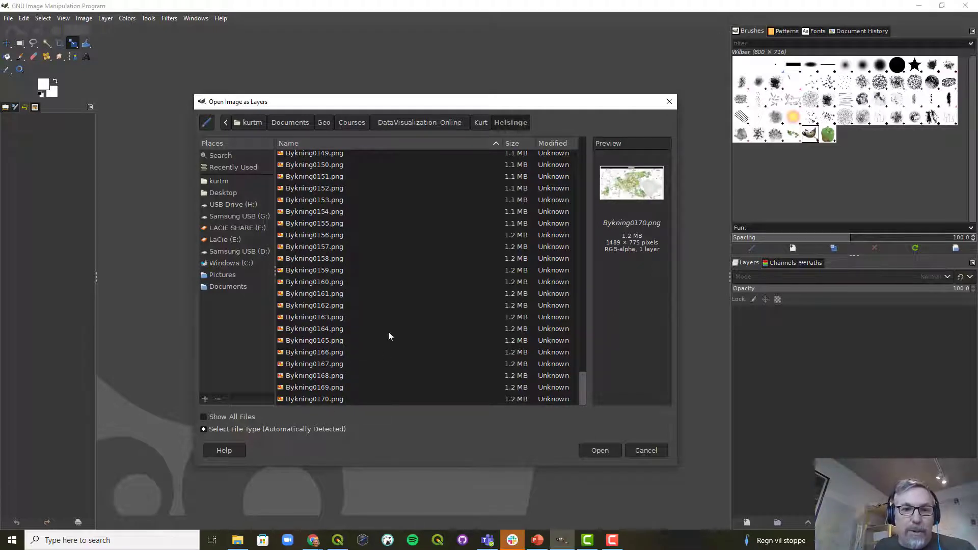
{"action": "left_click", "coordinate": [599, 451]}
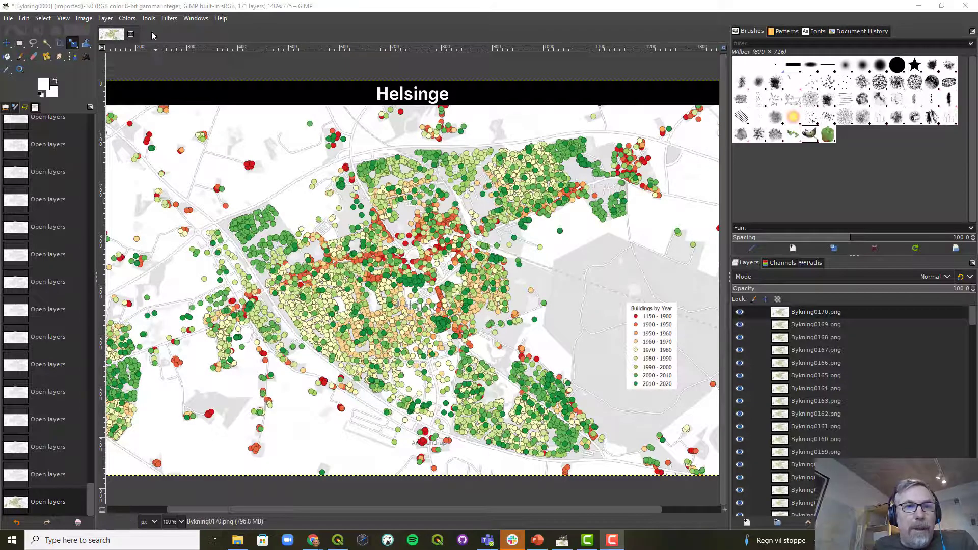
Apply the Animation filter Optimize (for GIF) to the layered image
{"action": "left_click", "coordinate": [168, 18]}
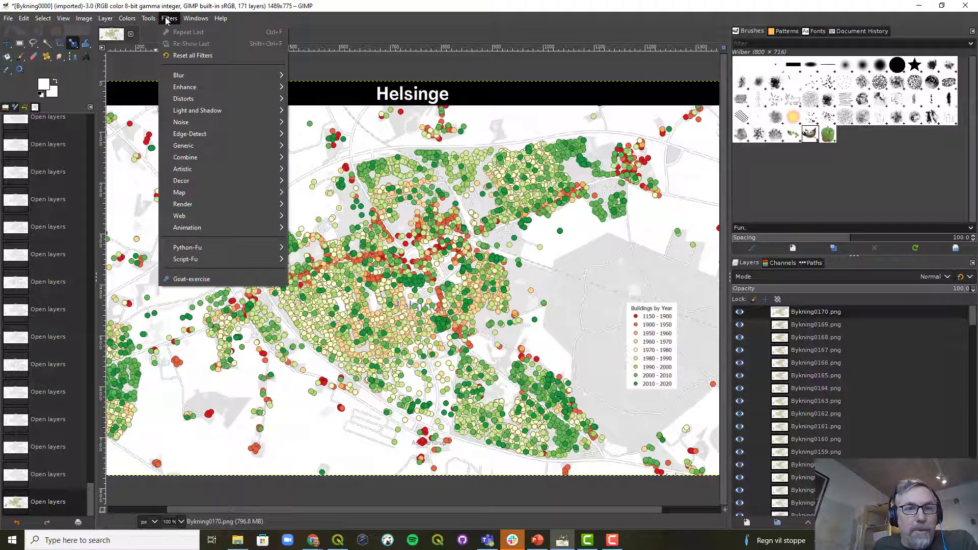
{"action": "mouse_move", "coordinate": [223, 228]}
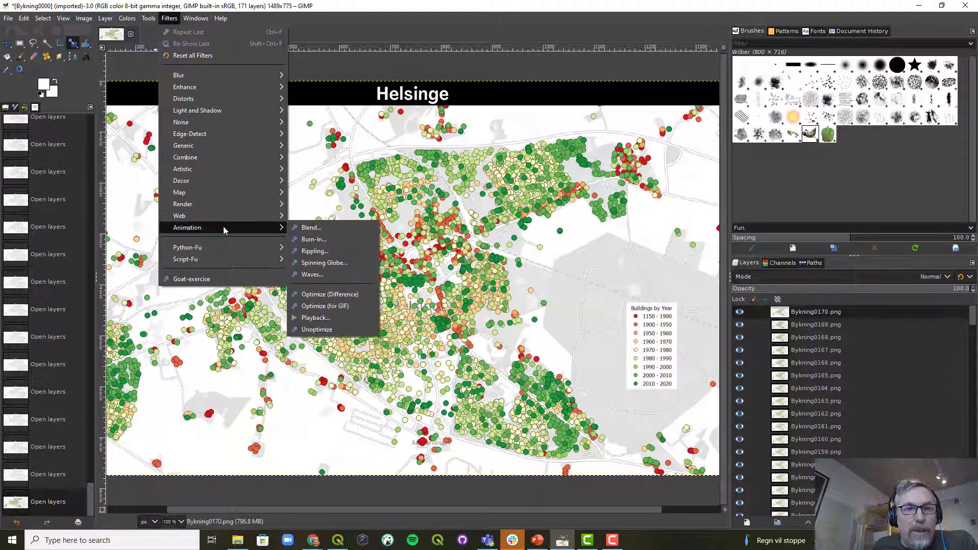
{"action": "left_click", "coordinate": [326, 306]}
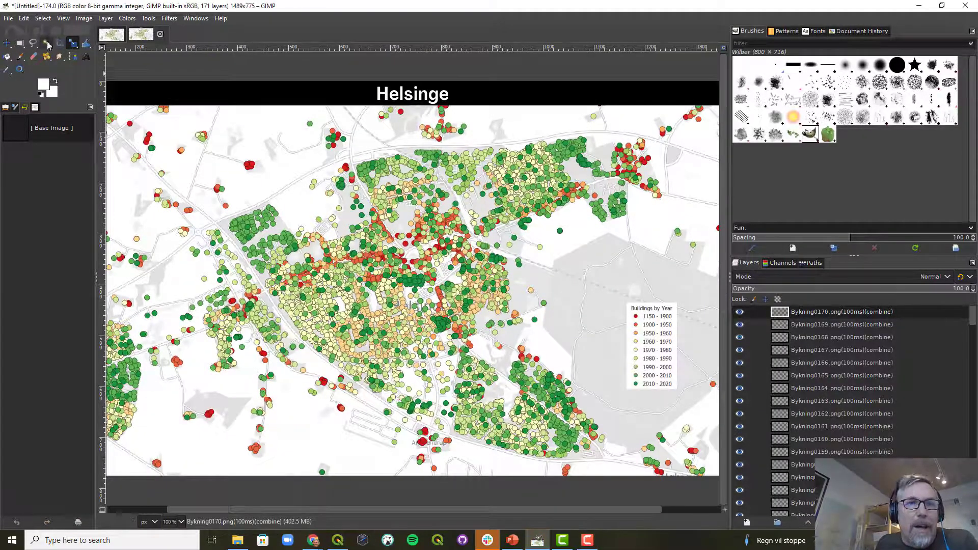
Start exporting the optimized image and set the file type to GIF image
{"action": "left_click", "coordinate": [8, 19]}
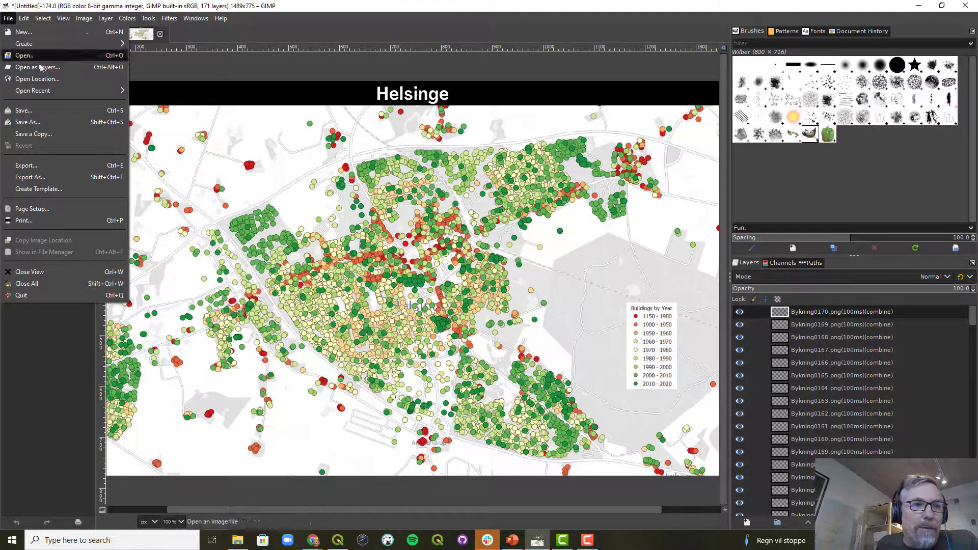
{"action": "left_click", "coordinate": [45, 166]}
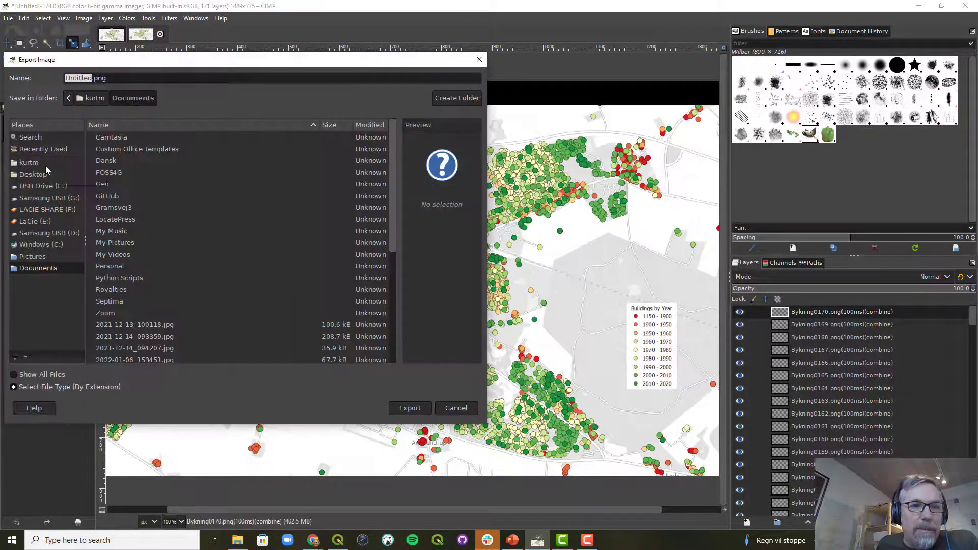
{"action": "left_click_drag", "start_coordinate": [124, 59], "coordinate": [248, 39]}
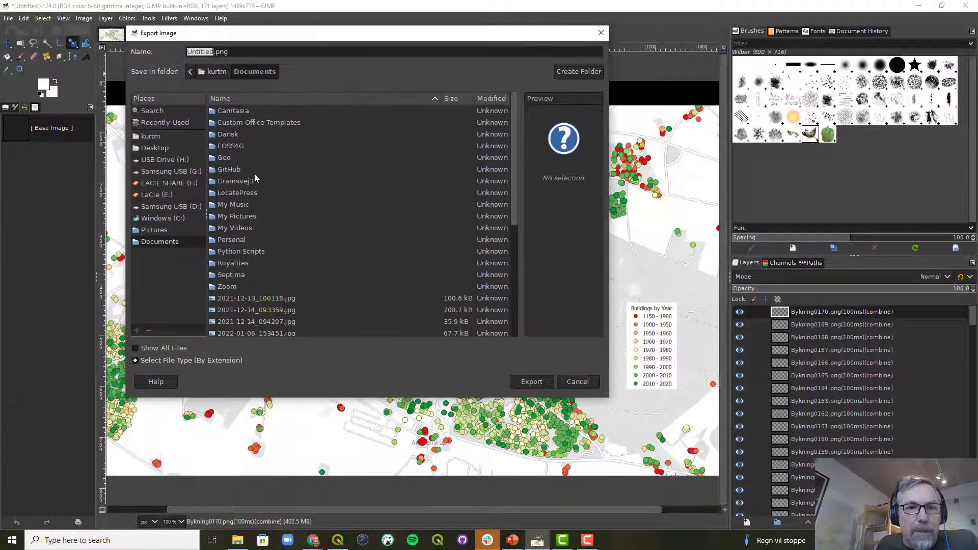
{"action": "left_click", "coordinate": [137, 361]}
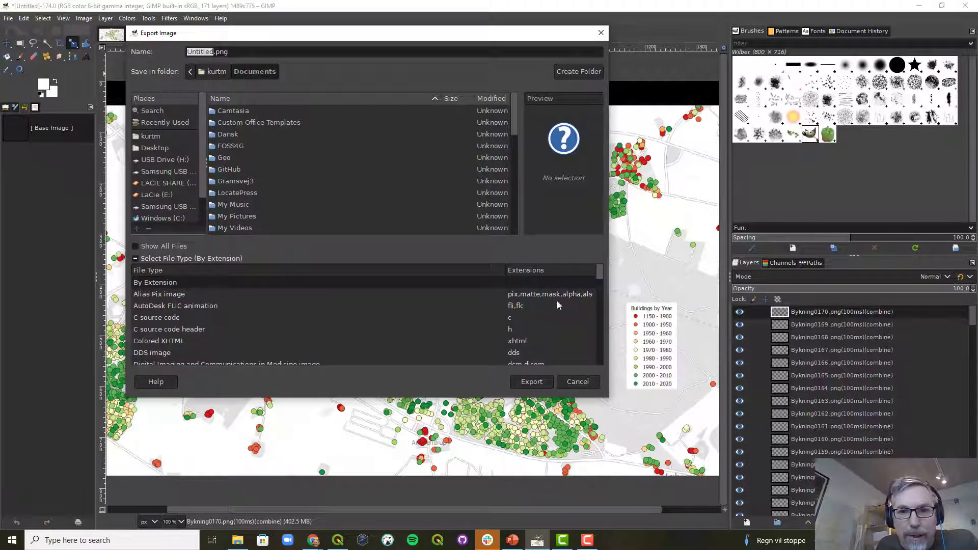
{"action": "left_click_drag", "start_coordinate": [598, 270], "coordinate": [596, 290]}
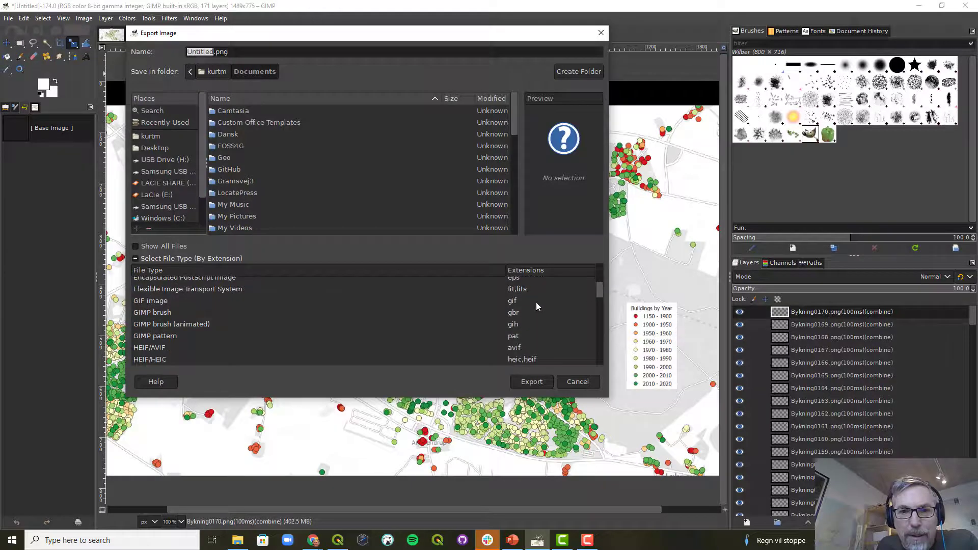
{"action": "left_click", "coordinate": [535, 301]}
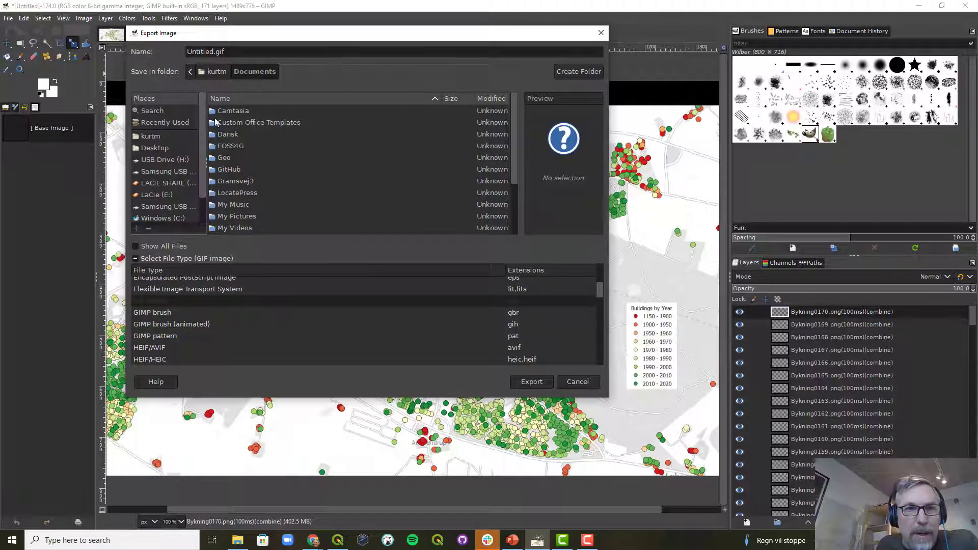
Export into the Geo/Courses/DataVisualization_Online/Kurt folder under the name HelsingeBuildings.gif
{"action": "double_click", "coordinate": [228, 160]}
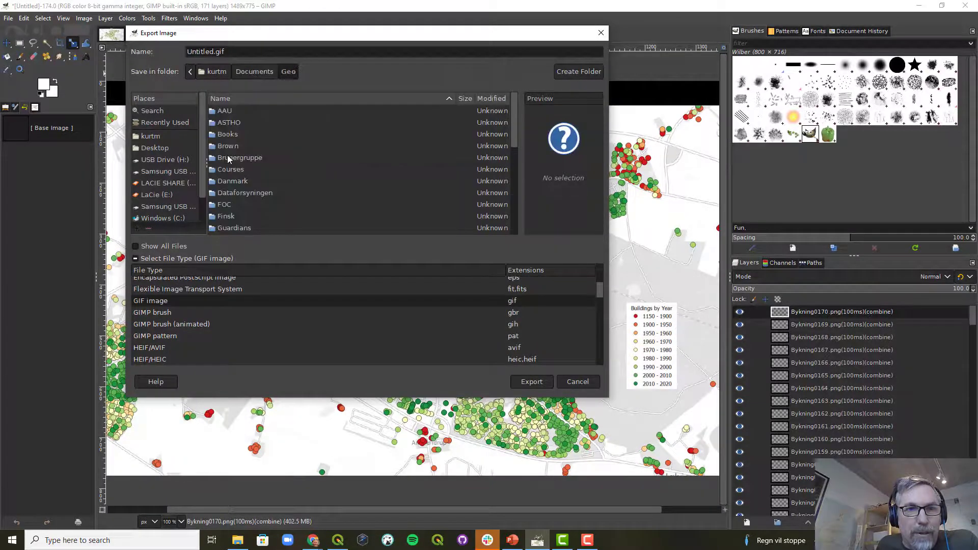
{"action": "double_click", "coordinate": [230, 168]}
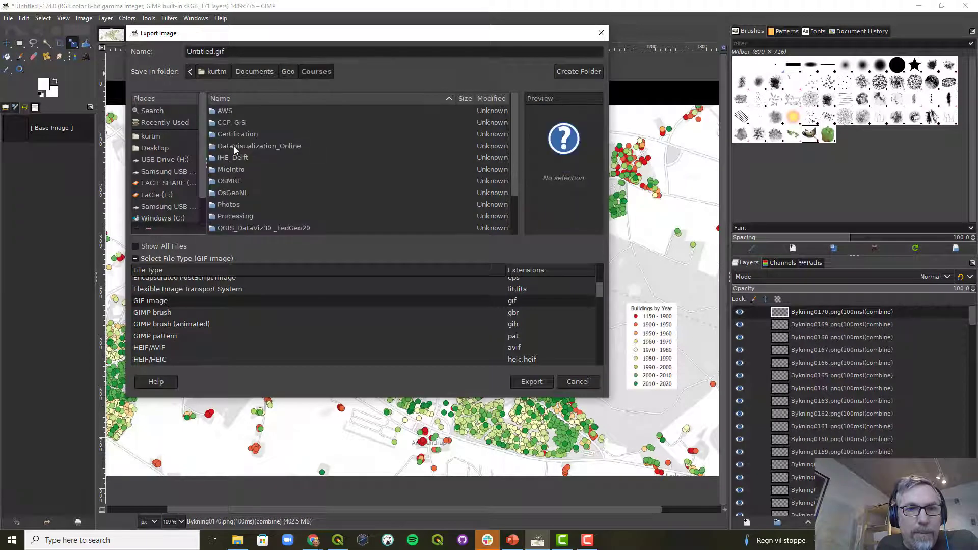
{"action": "double_click", "coordinate": [233, 146]}
{"action": "double_click", "coordinate": [230, 135]}
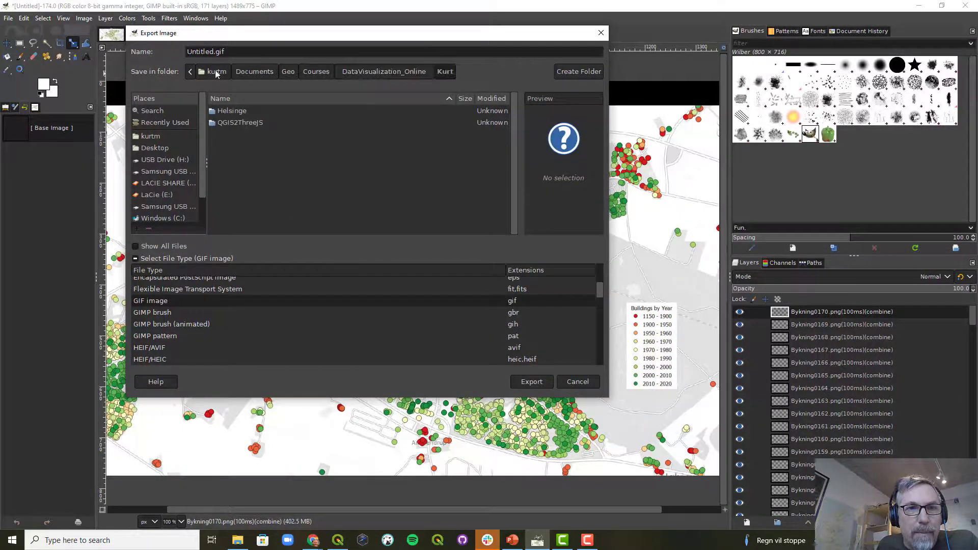
{"action": "left_click", "coordinate": [205, 51]}
{"action": "type", "text": "H"}
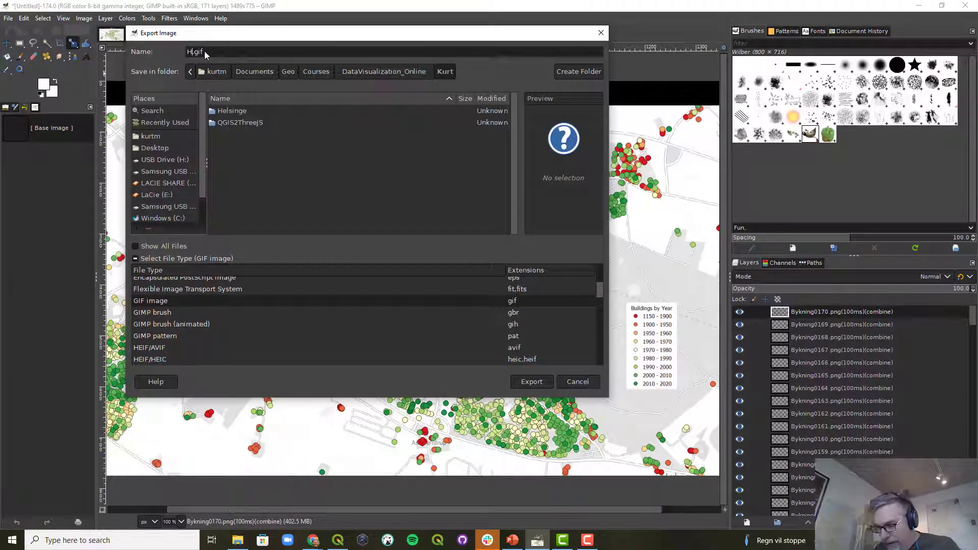
{"action": "type", "text": "elsingeBuildings"}
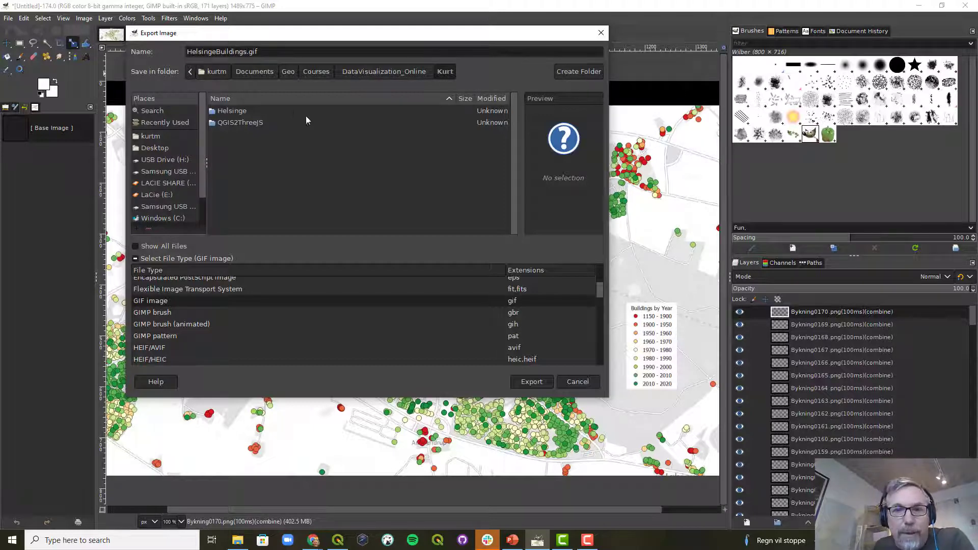
{"action": "left_click", "coordinate": [531, 382]}
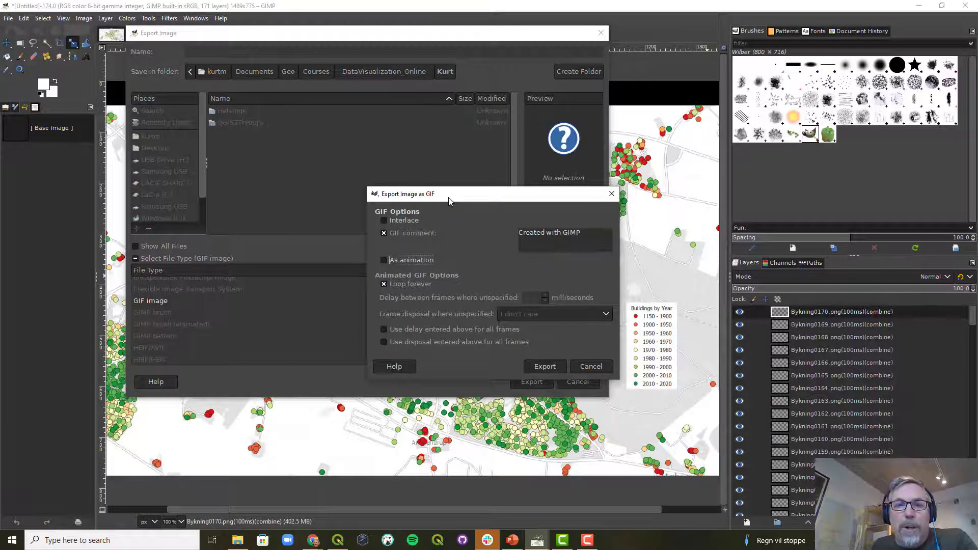
Set the GIF options: disable the GIF comment, enable As animation, set a 500 ms frame delay, and export
{"action": "left_click_drag", "start_coordinate": [449, 201], "coordinate": [442, 109]}
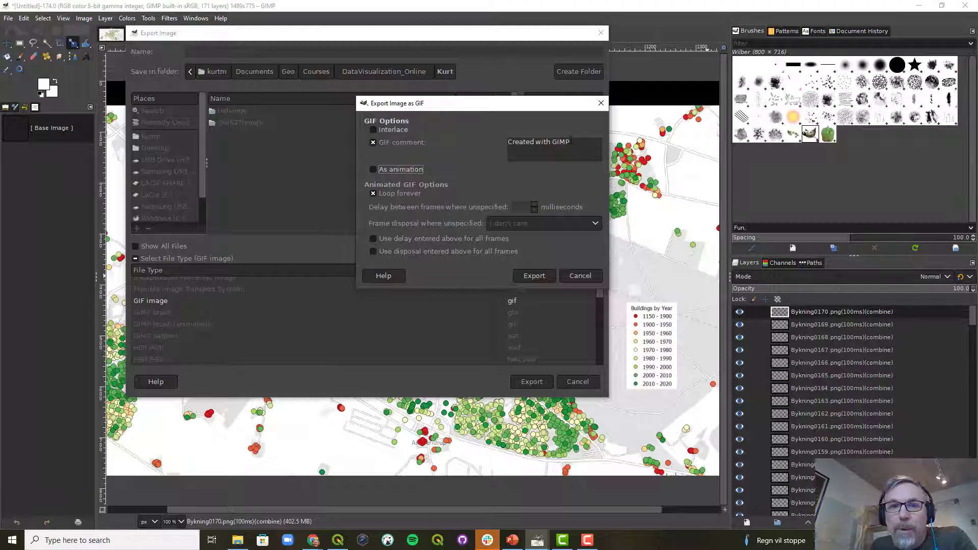
{"action": "left_click", "coordinate": [372, 143]}
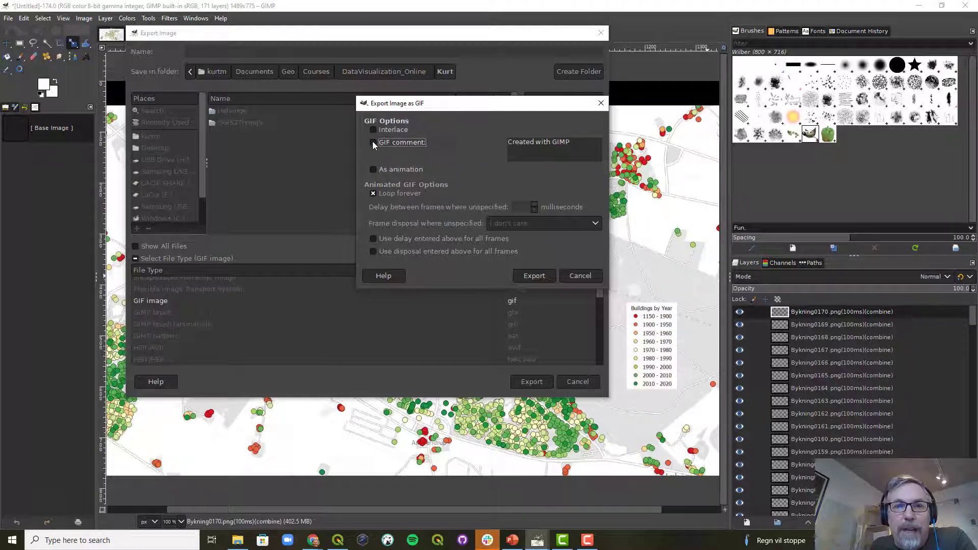
{"action": "left_click", "coordinate": [377, 168]}
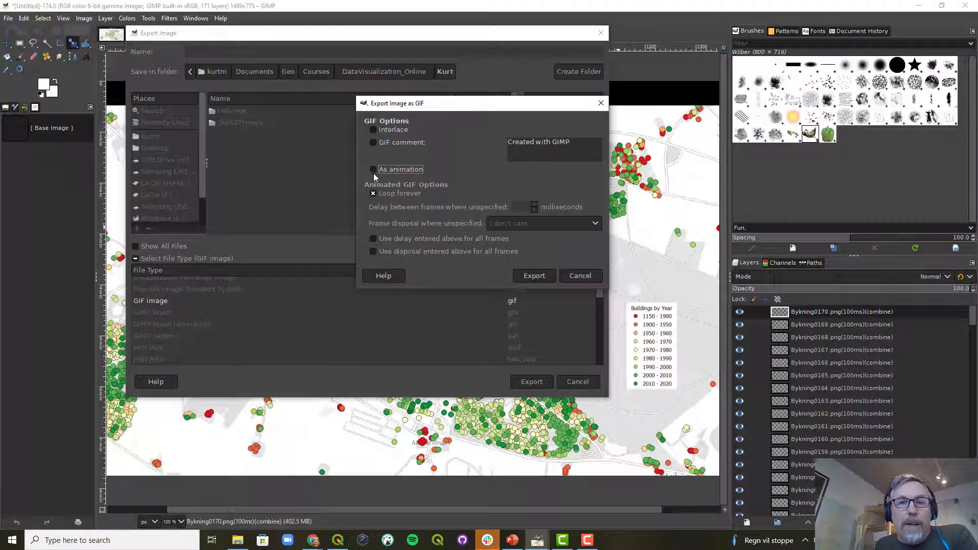
{"action": "left_click", "coordinate": [373, 169]}
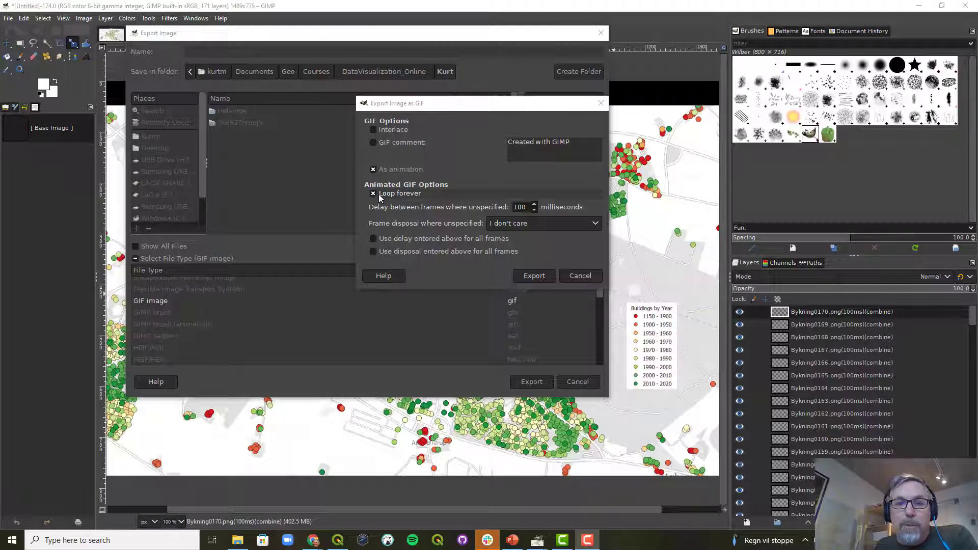
{"action": "left_click", "coordinate": [534, 205]}
{"action": "left_click", "coordinate": [534, 204]}
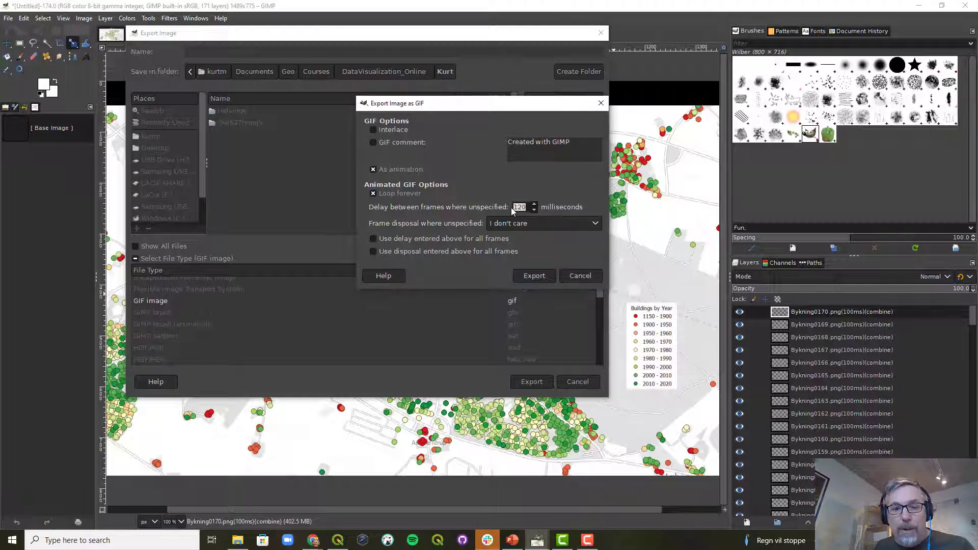
{"action": "type", "text": "500"}
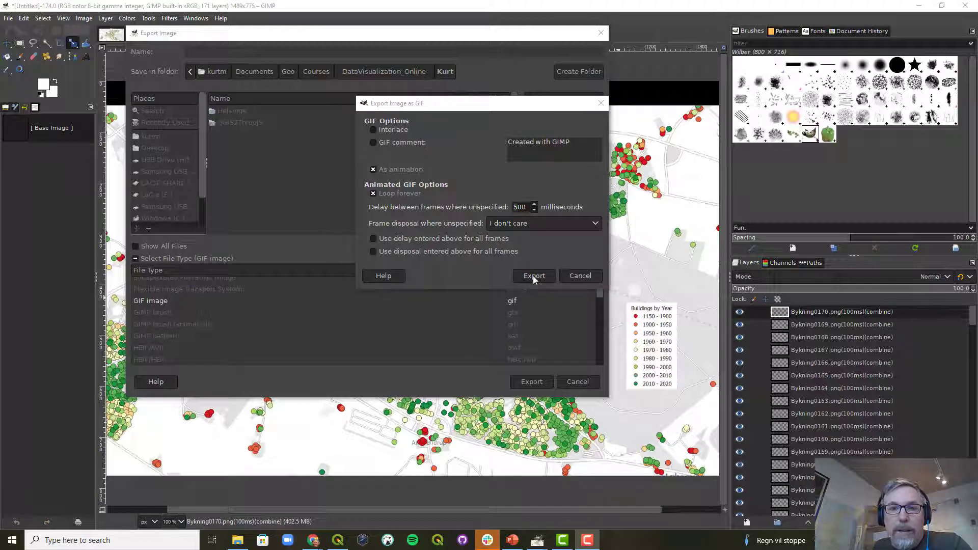
{"action": "left_click", "coordinate": [534, 276]}
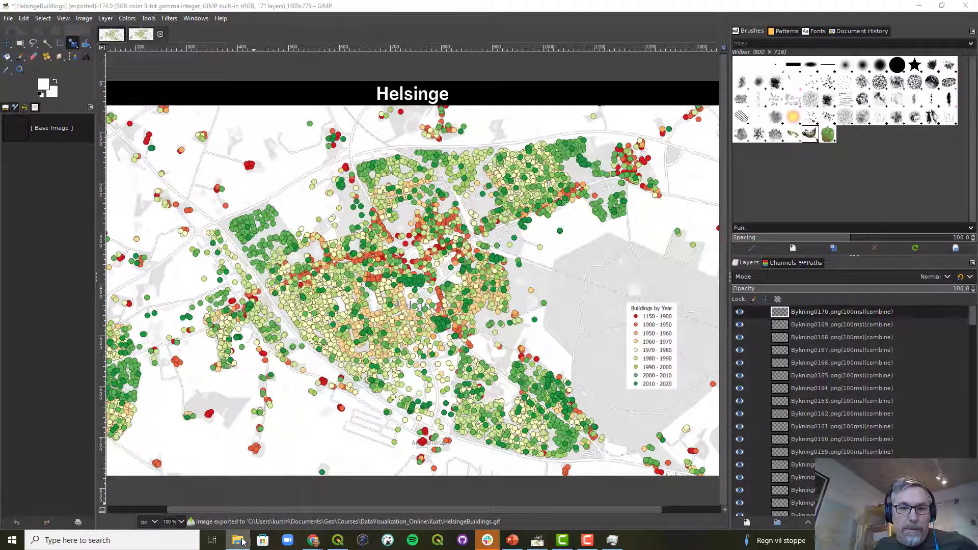
Open the exported HelsingeBuildings.gif from the Kurt folder to preview the animation
{"action": "left_click_drag", "start_coordinate": [836, 311], "coordinate": [319, 114]}
{"action": "left_click", "coordinate": [458, 202]}
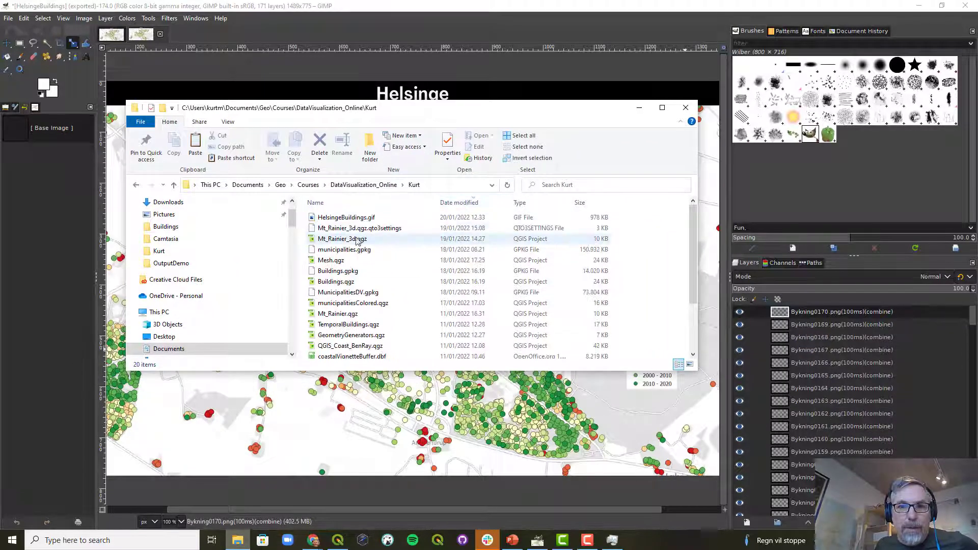
{"action": "left_click", "coordinate": [354, 219]}
{"action": "double_click", "coordinate": [355, 218]}
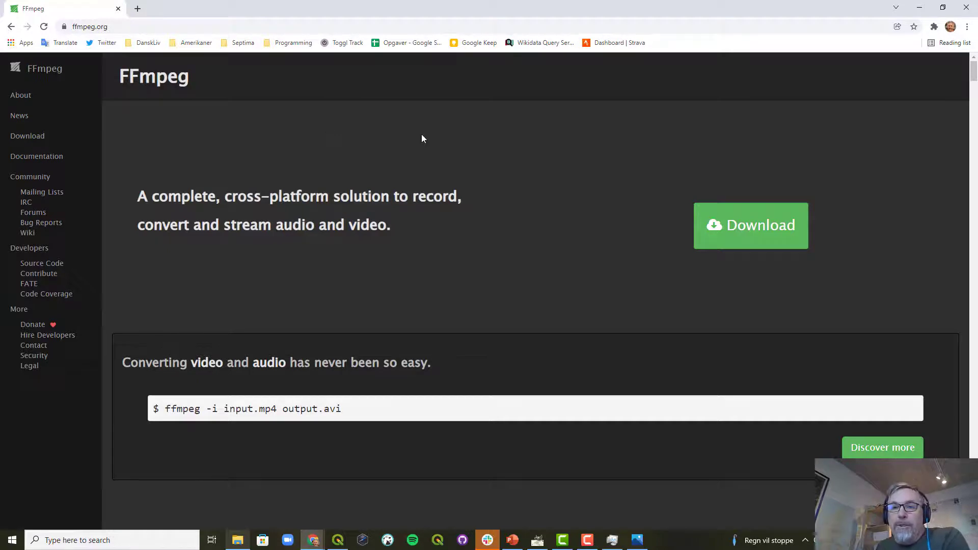
{"action": "left_click", "coordinate": [921, 10]}
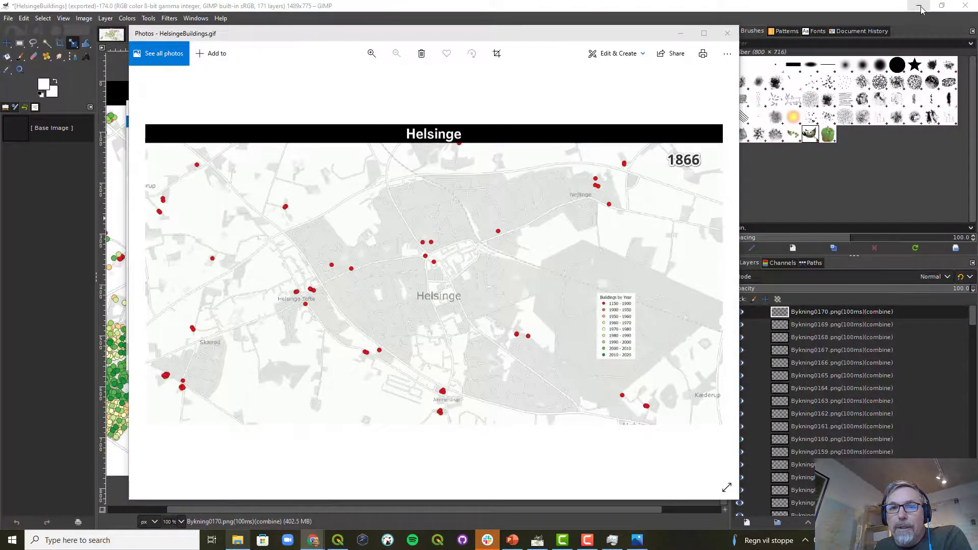